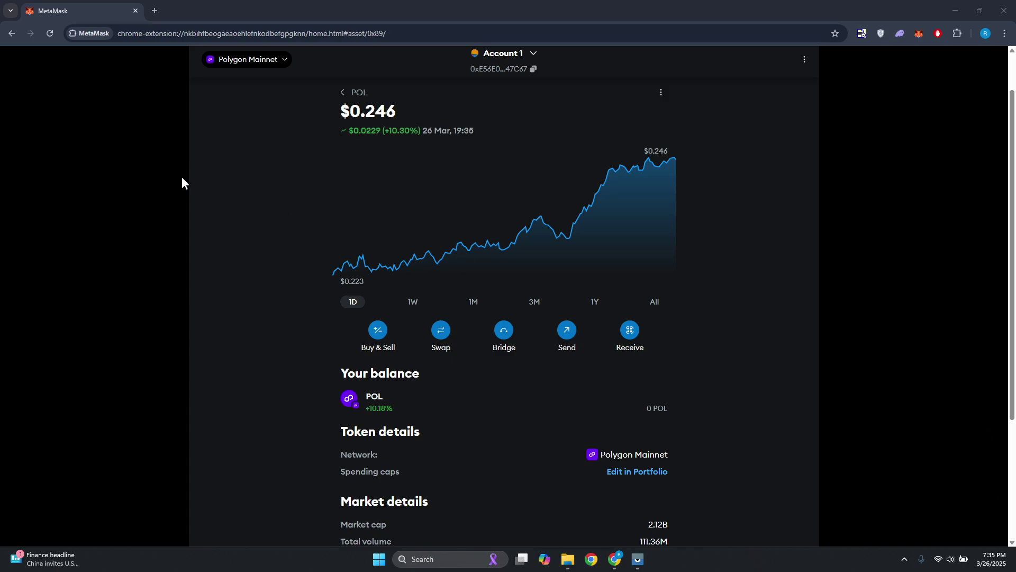
# Dismiss the network list without changing network and go back to the wallet home overview.
pyautogui.click(279, 64)
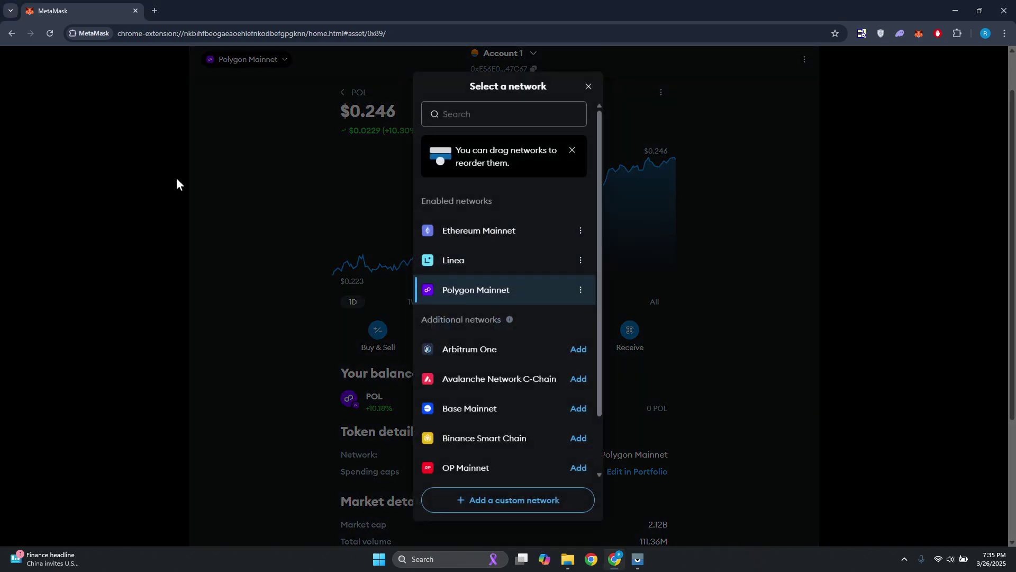
pyautogui.click(587, 86)
pyautogui.scroll(-3, 749, 214)
pyautogui.scroll(5, 729, 244)
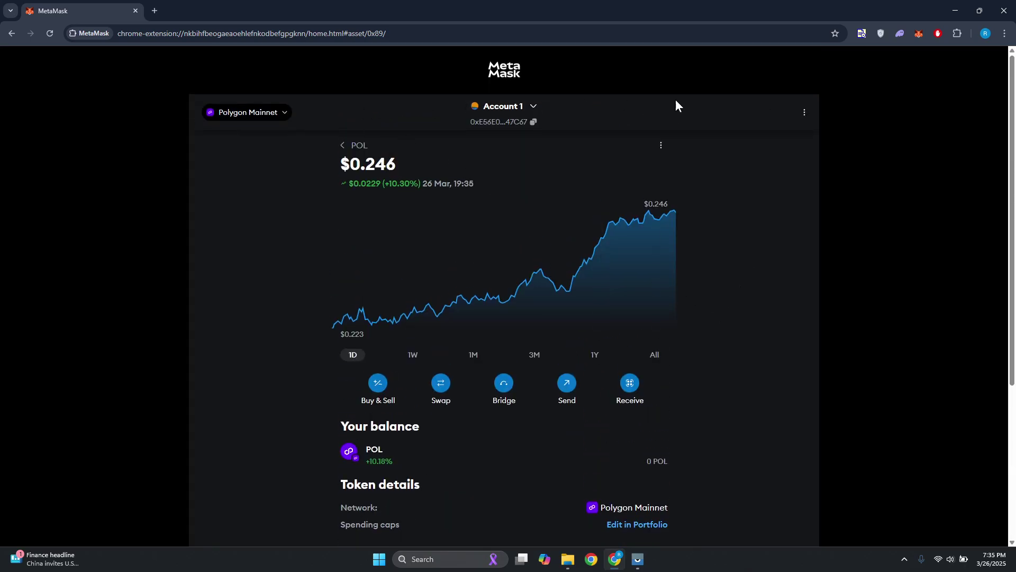
pyautogui.hotkey('alt', 'Left')
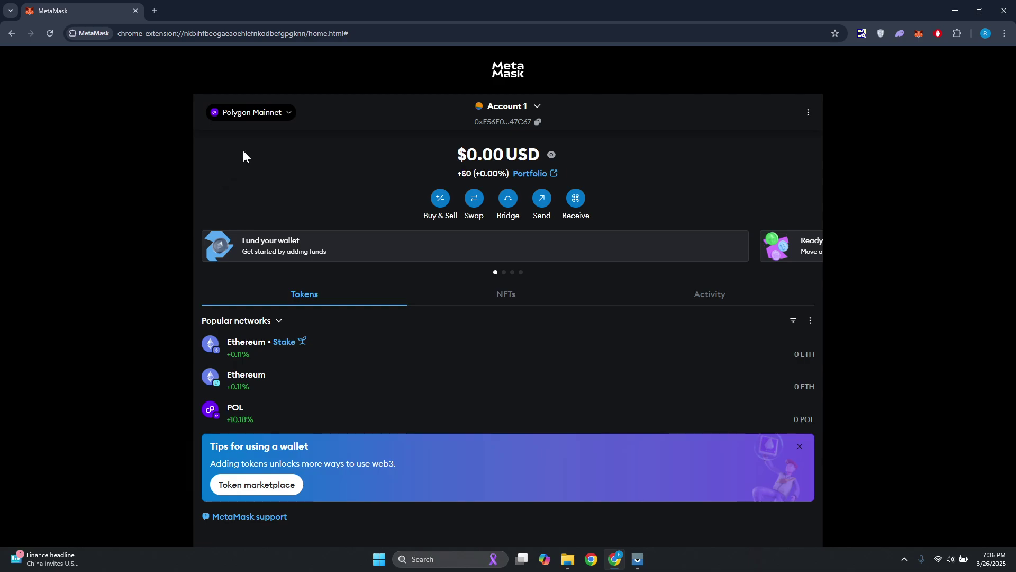
# Select Ethereum Mainnet from the network list in place of Polygon Mainnet.
pyautogui.click(271, 117)
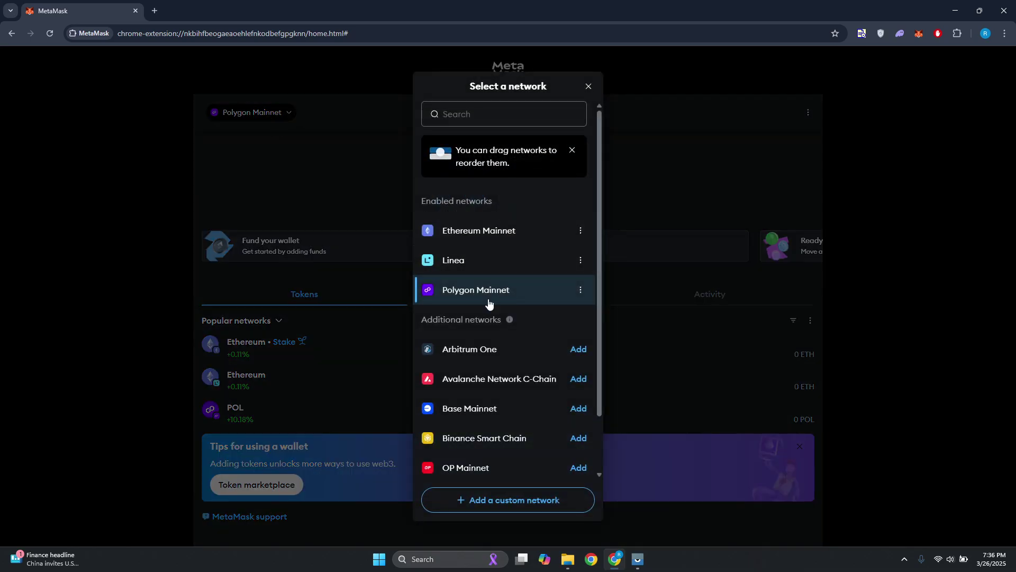
pyautogui.click(502, 236)
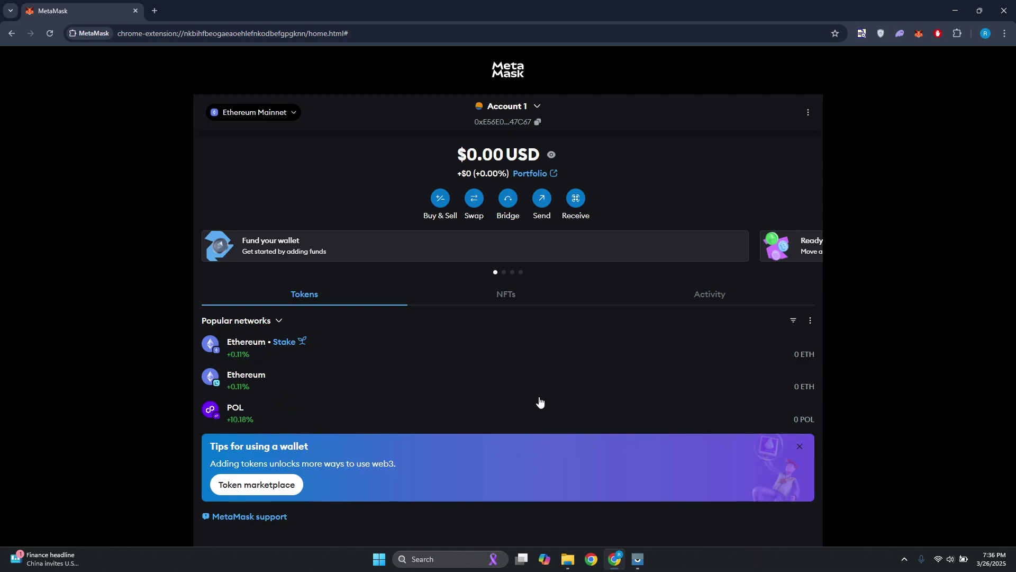
# Open the Ethereum row in the Tokens list to view its price chart and market details.
pyautogui.click(248, 346)
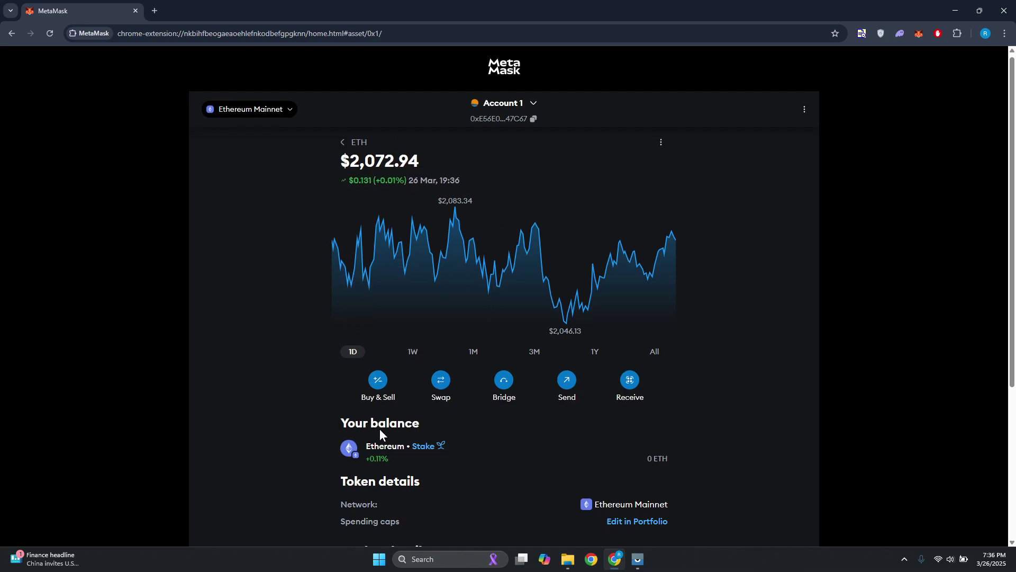
pyautogui.scroll(-2, 379, 428)
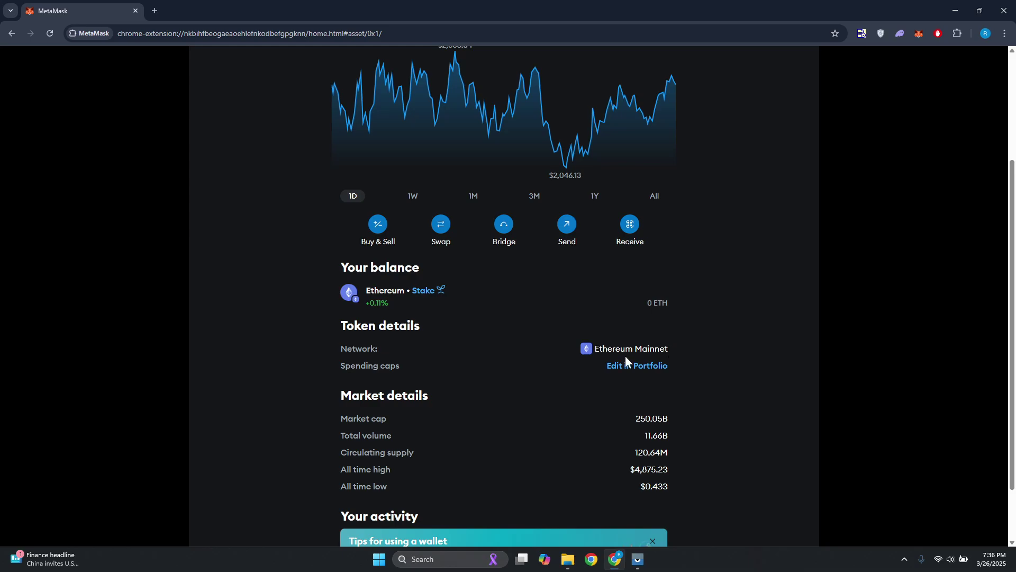
pyautogui.scroll(3, 556, 358)
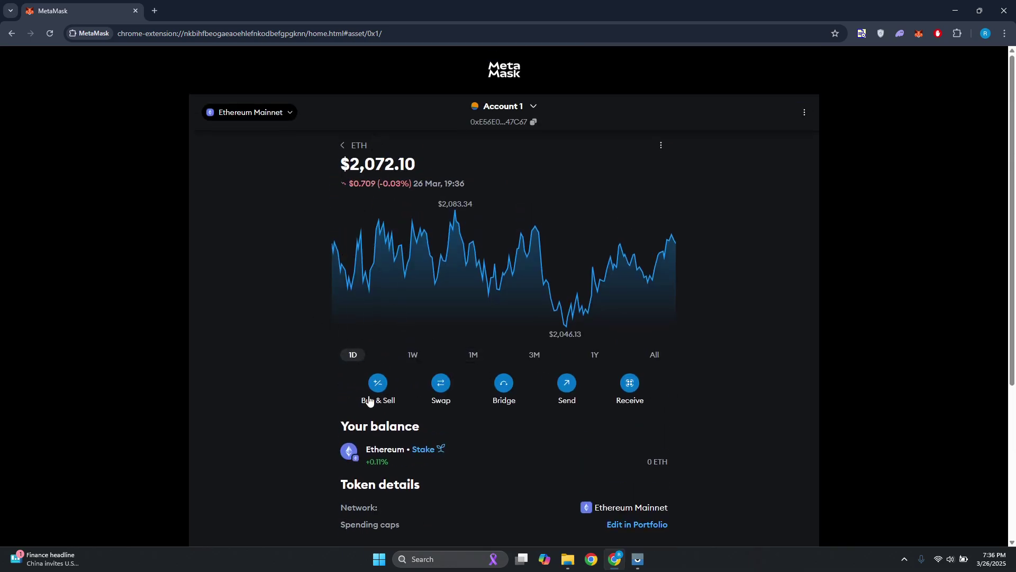
pyautogui.scroll(-1, 444, 445)
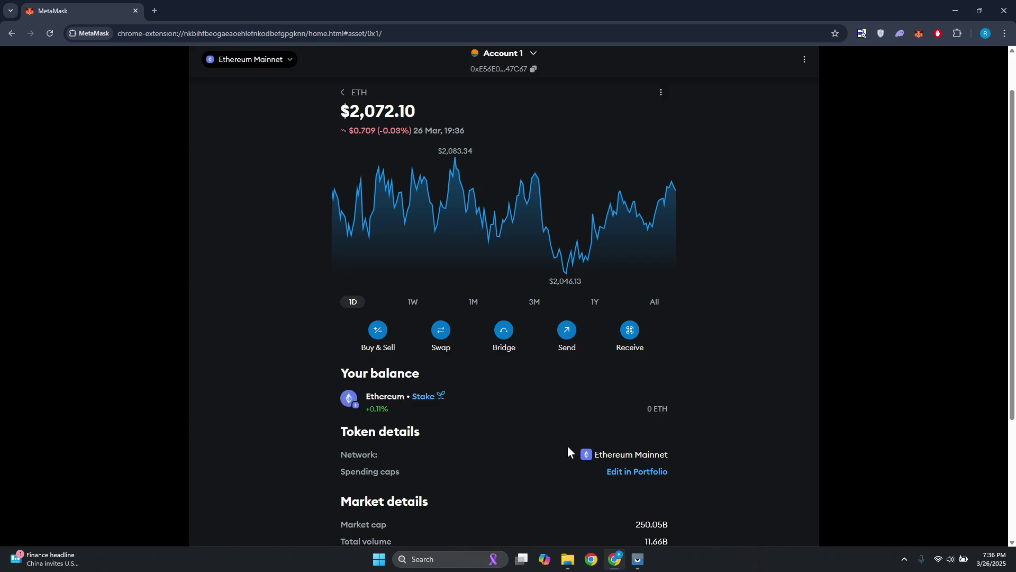
pyautogui.scroll(1, 291, 206)
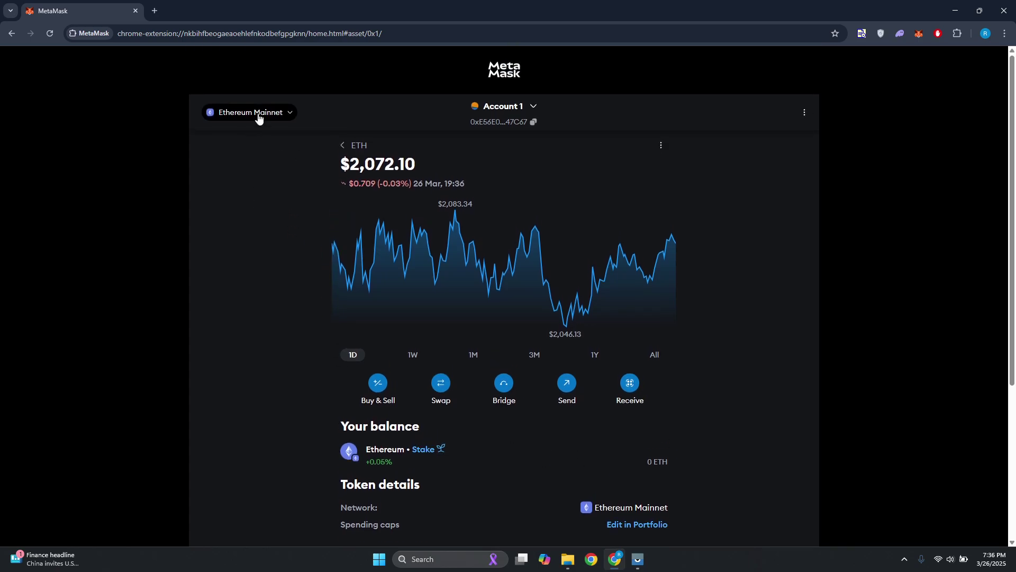
pyautogui.scroll(-2, 273, 342)
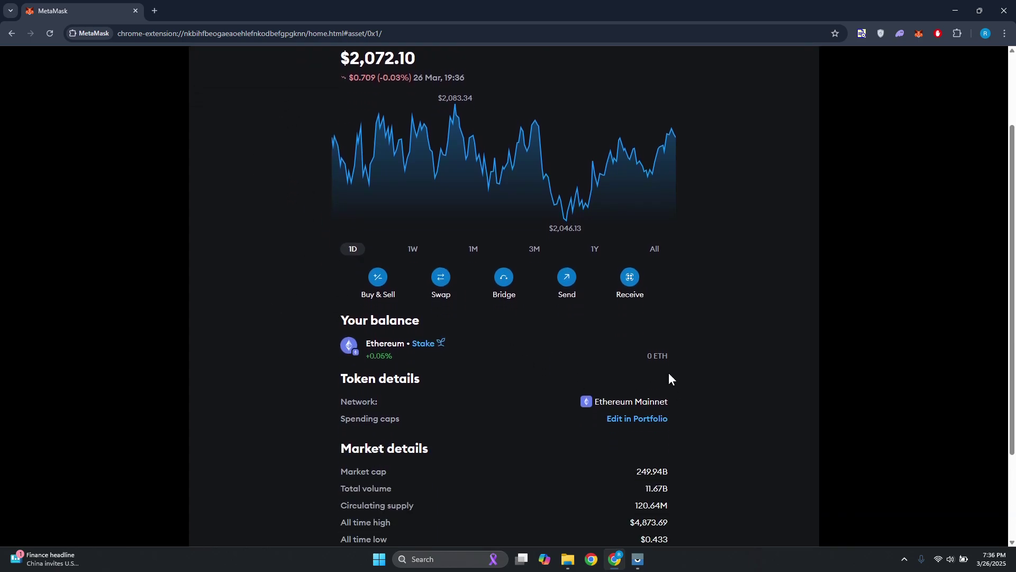
pyautogui.click(633, 282)
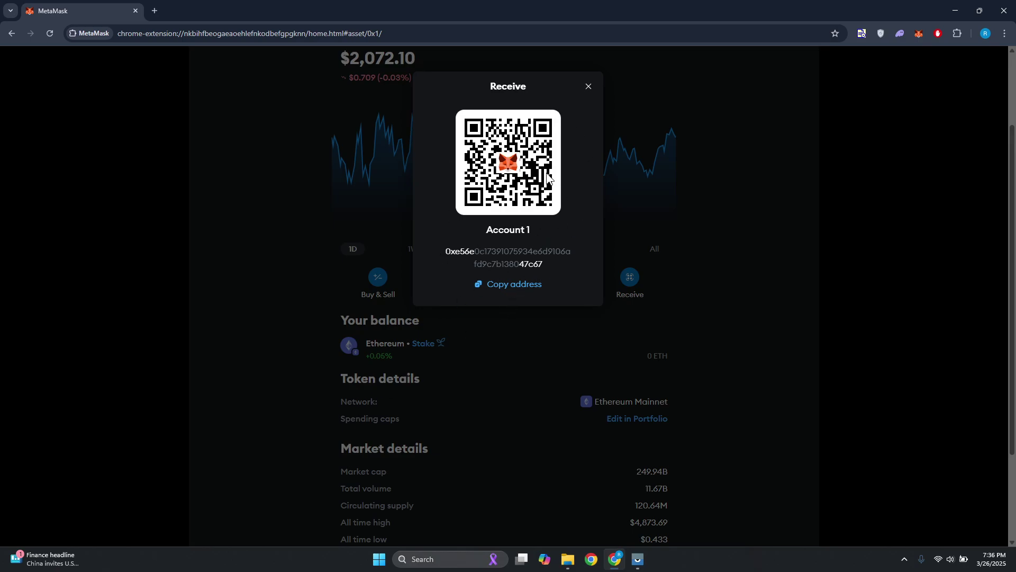
pyautogui.click(589, 86)
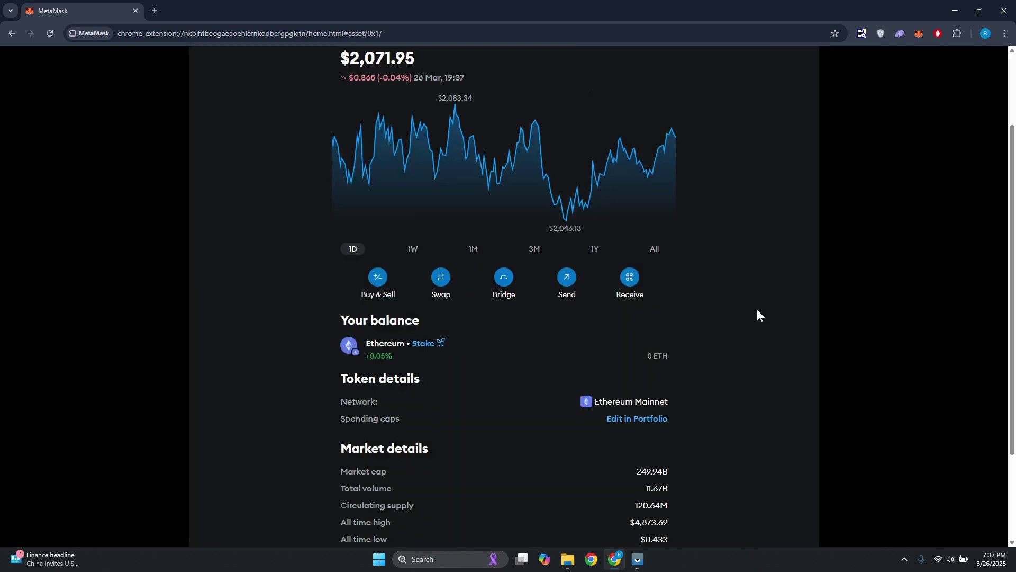